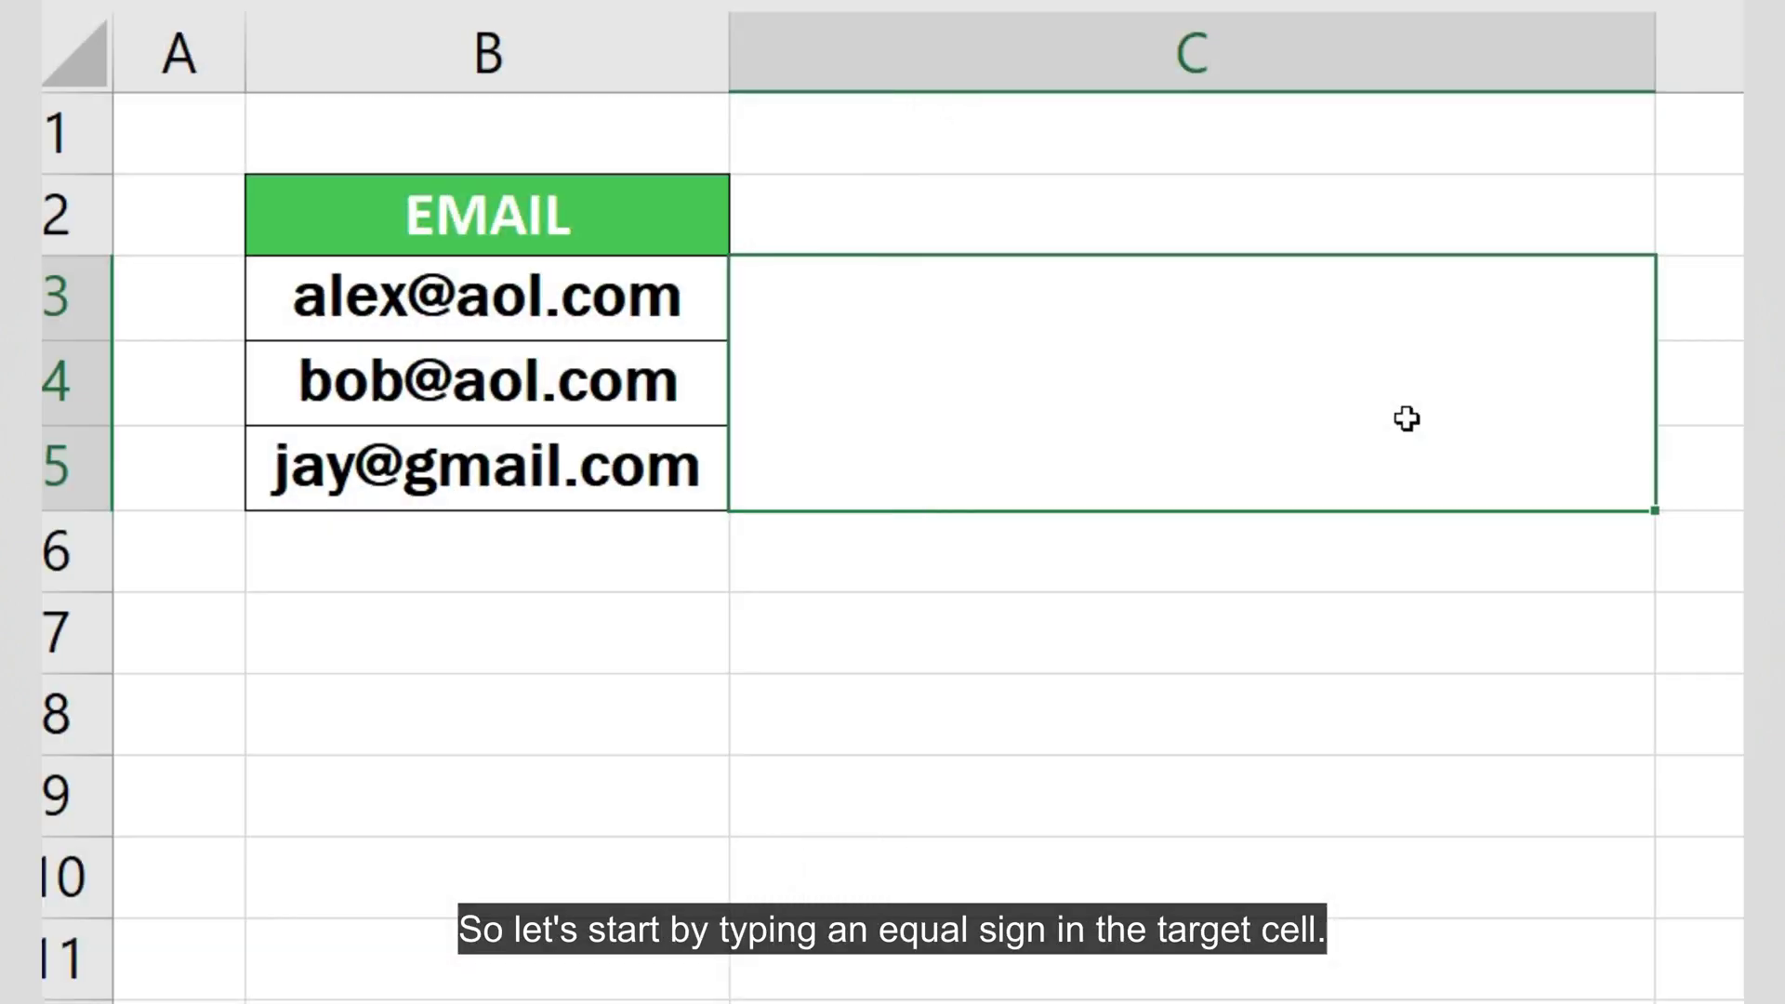
type("=")
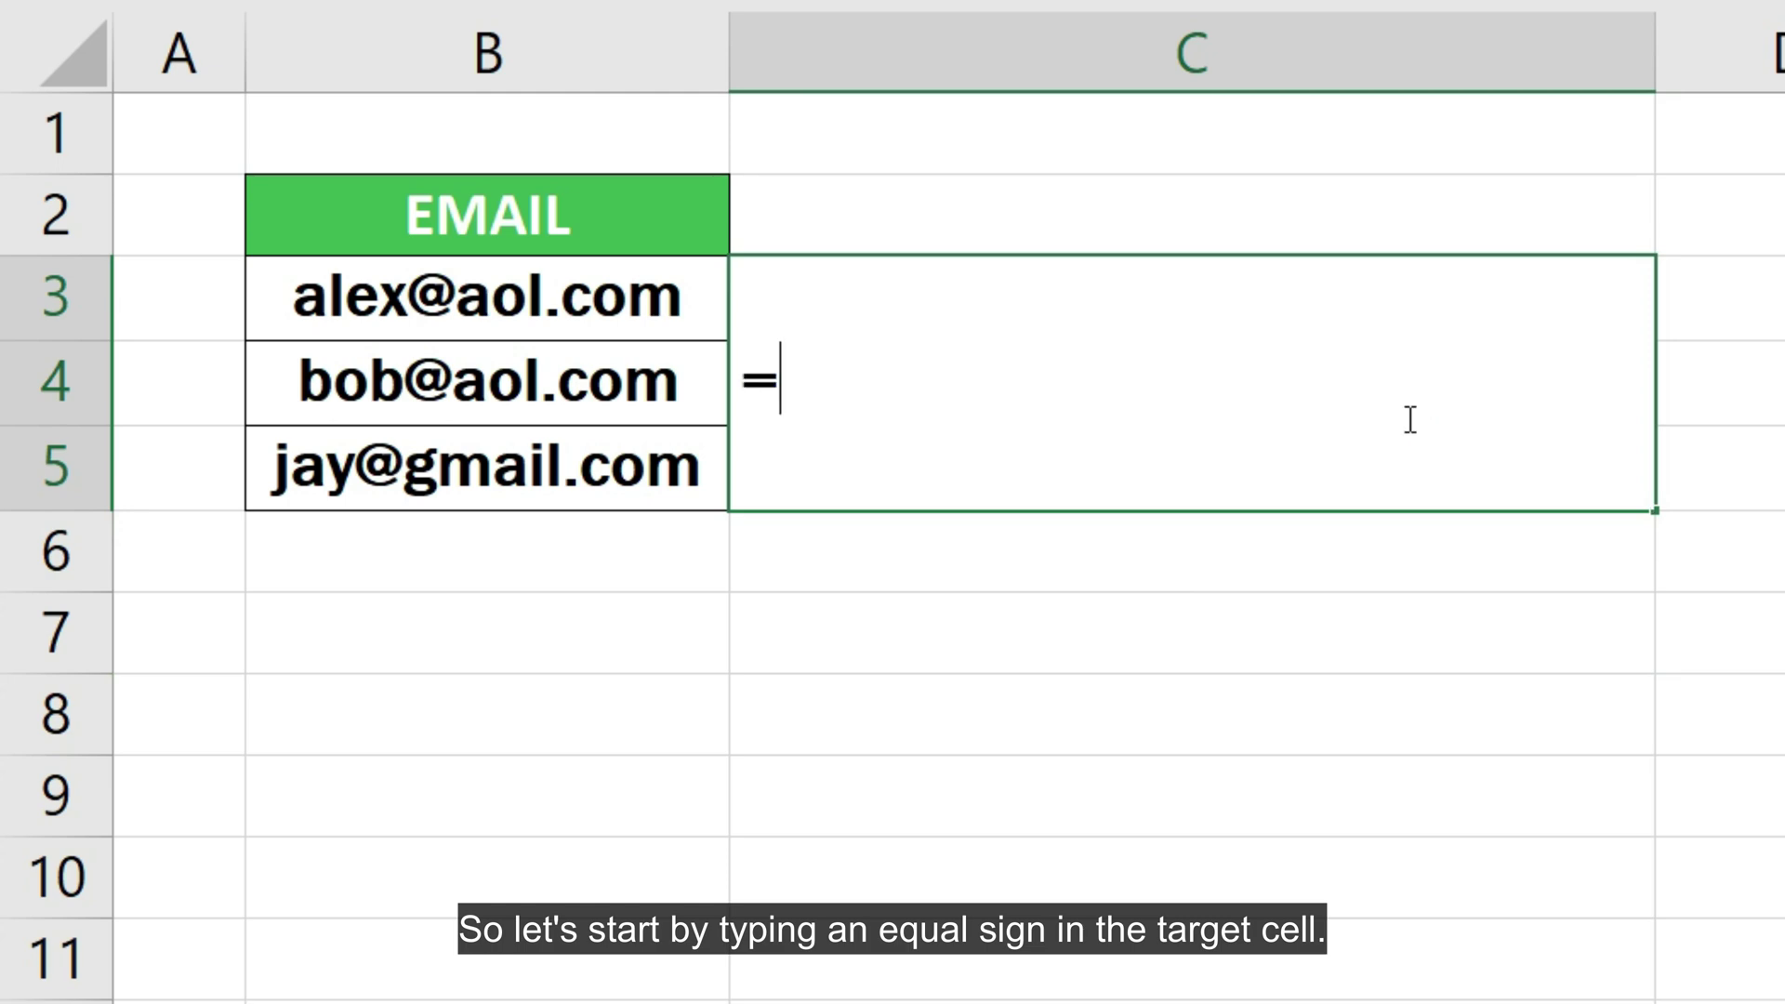
type("TEXT")
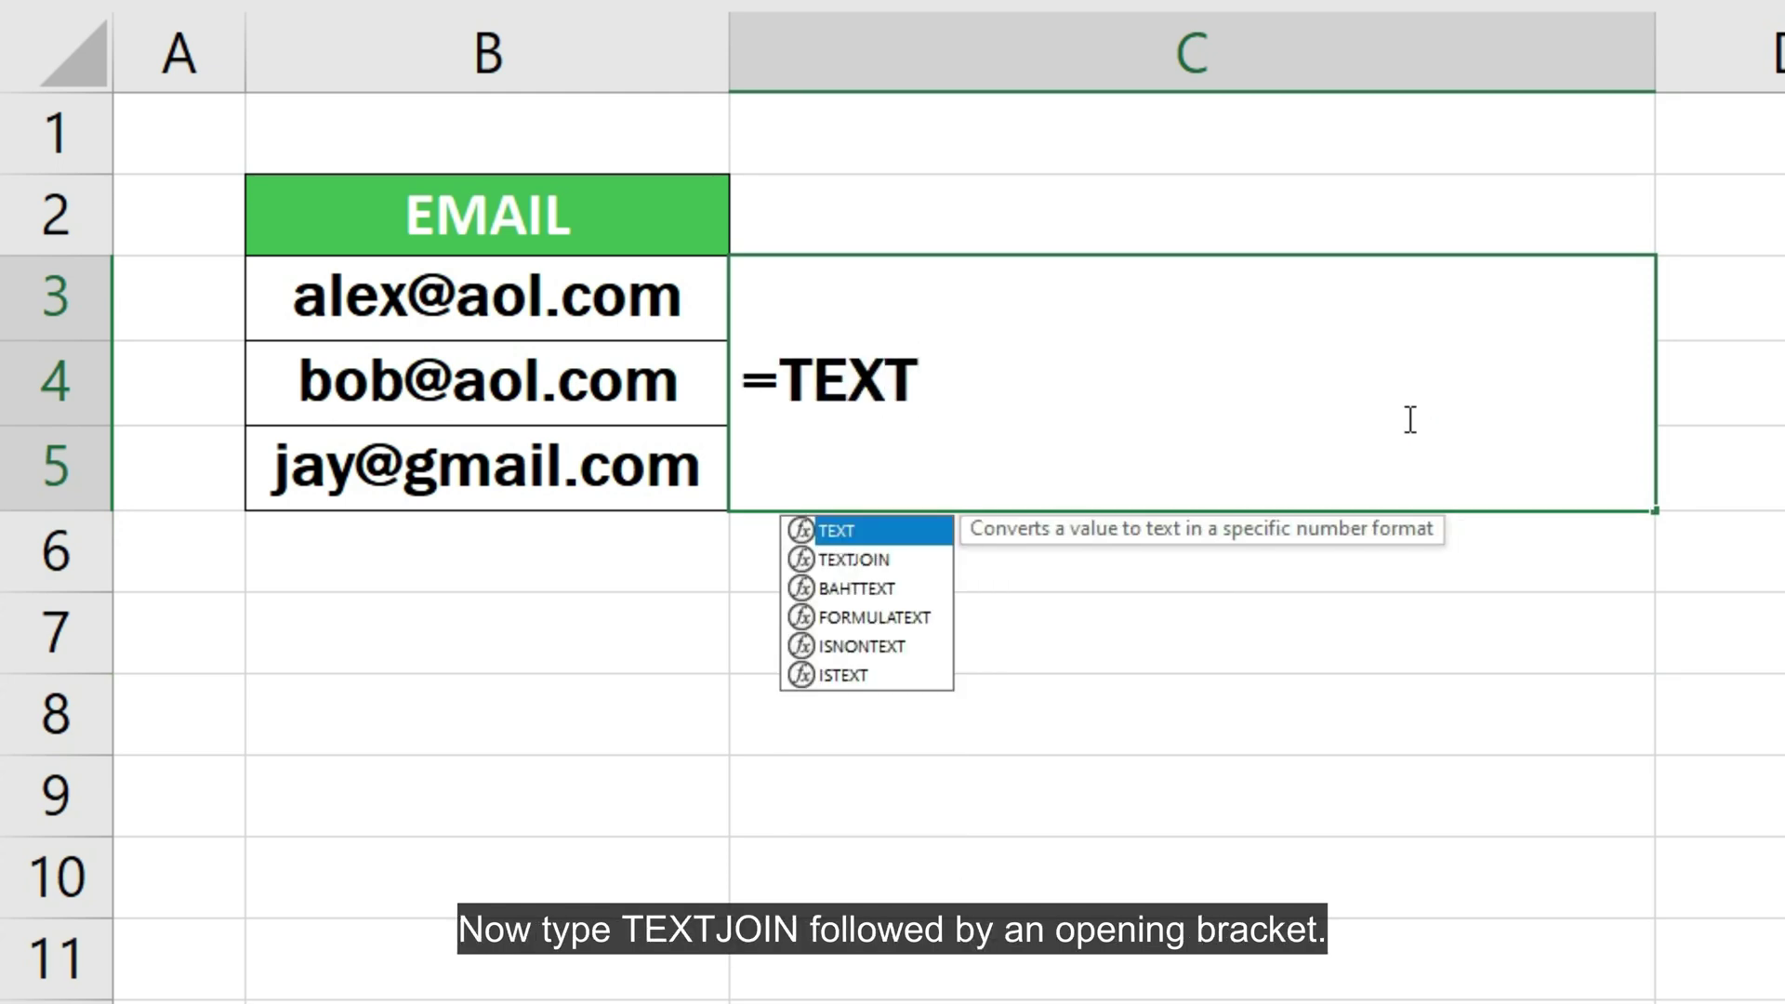
type("JOIN(")
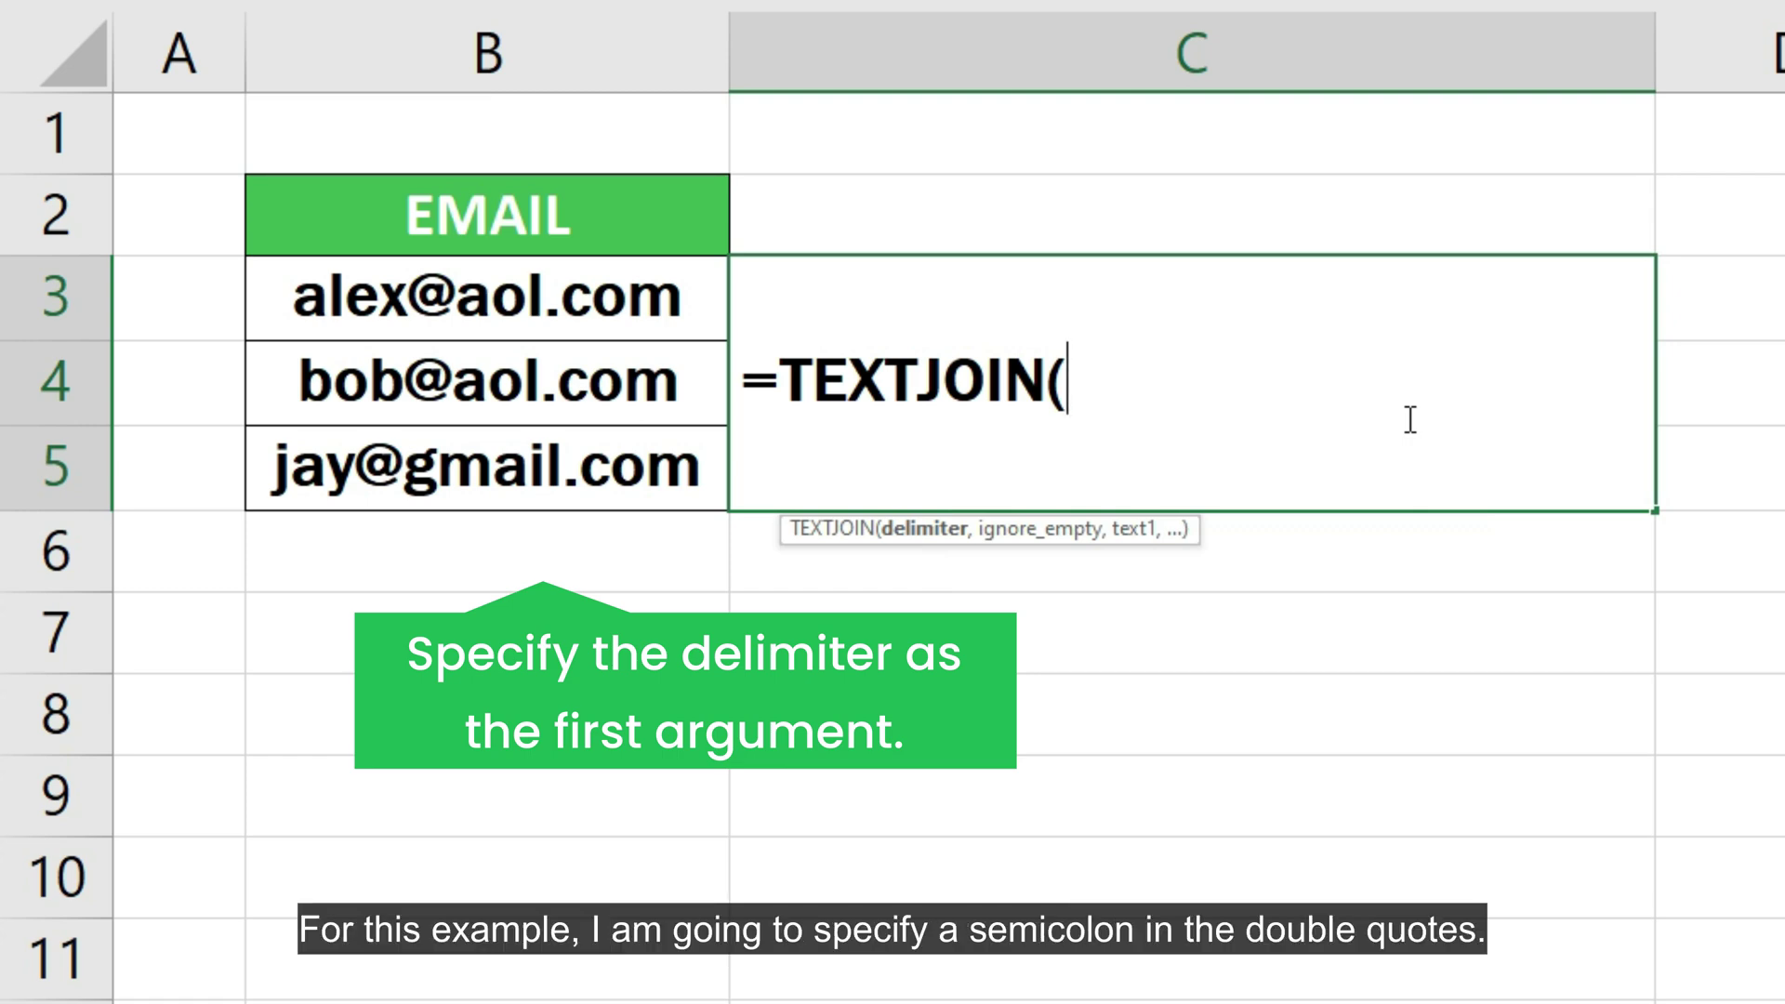
type("\";")
type("\"")
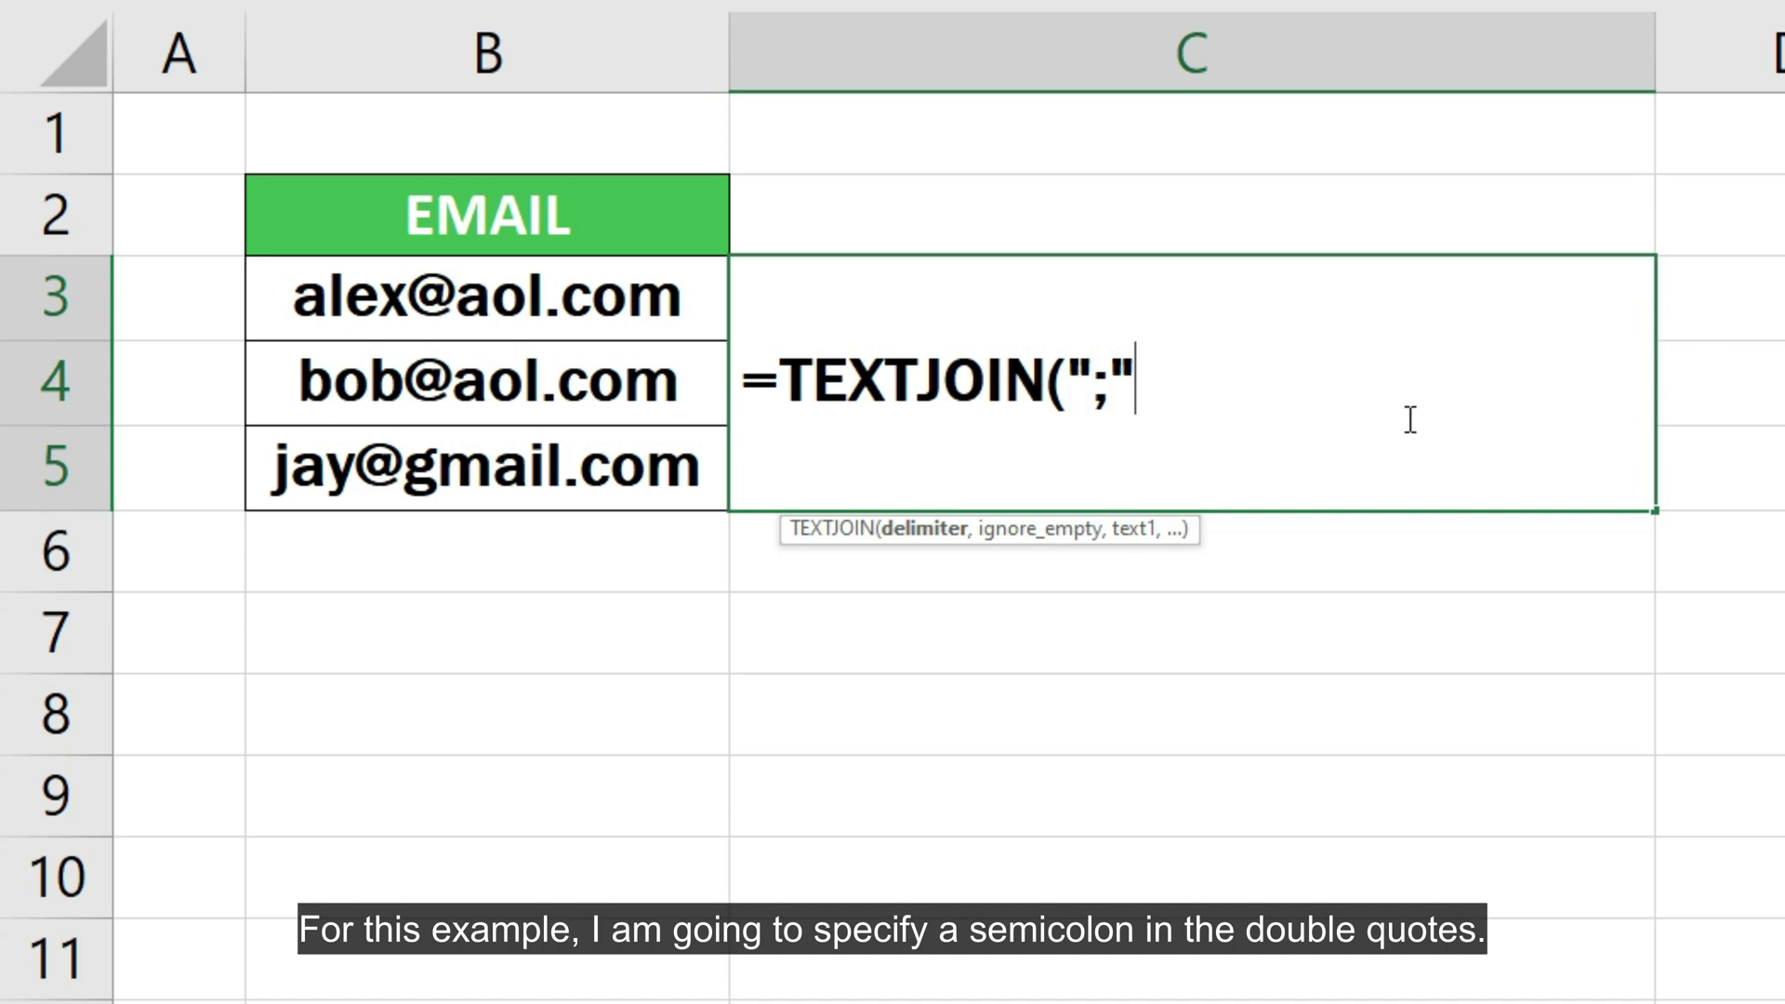
type(",")
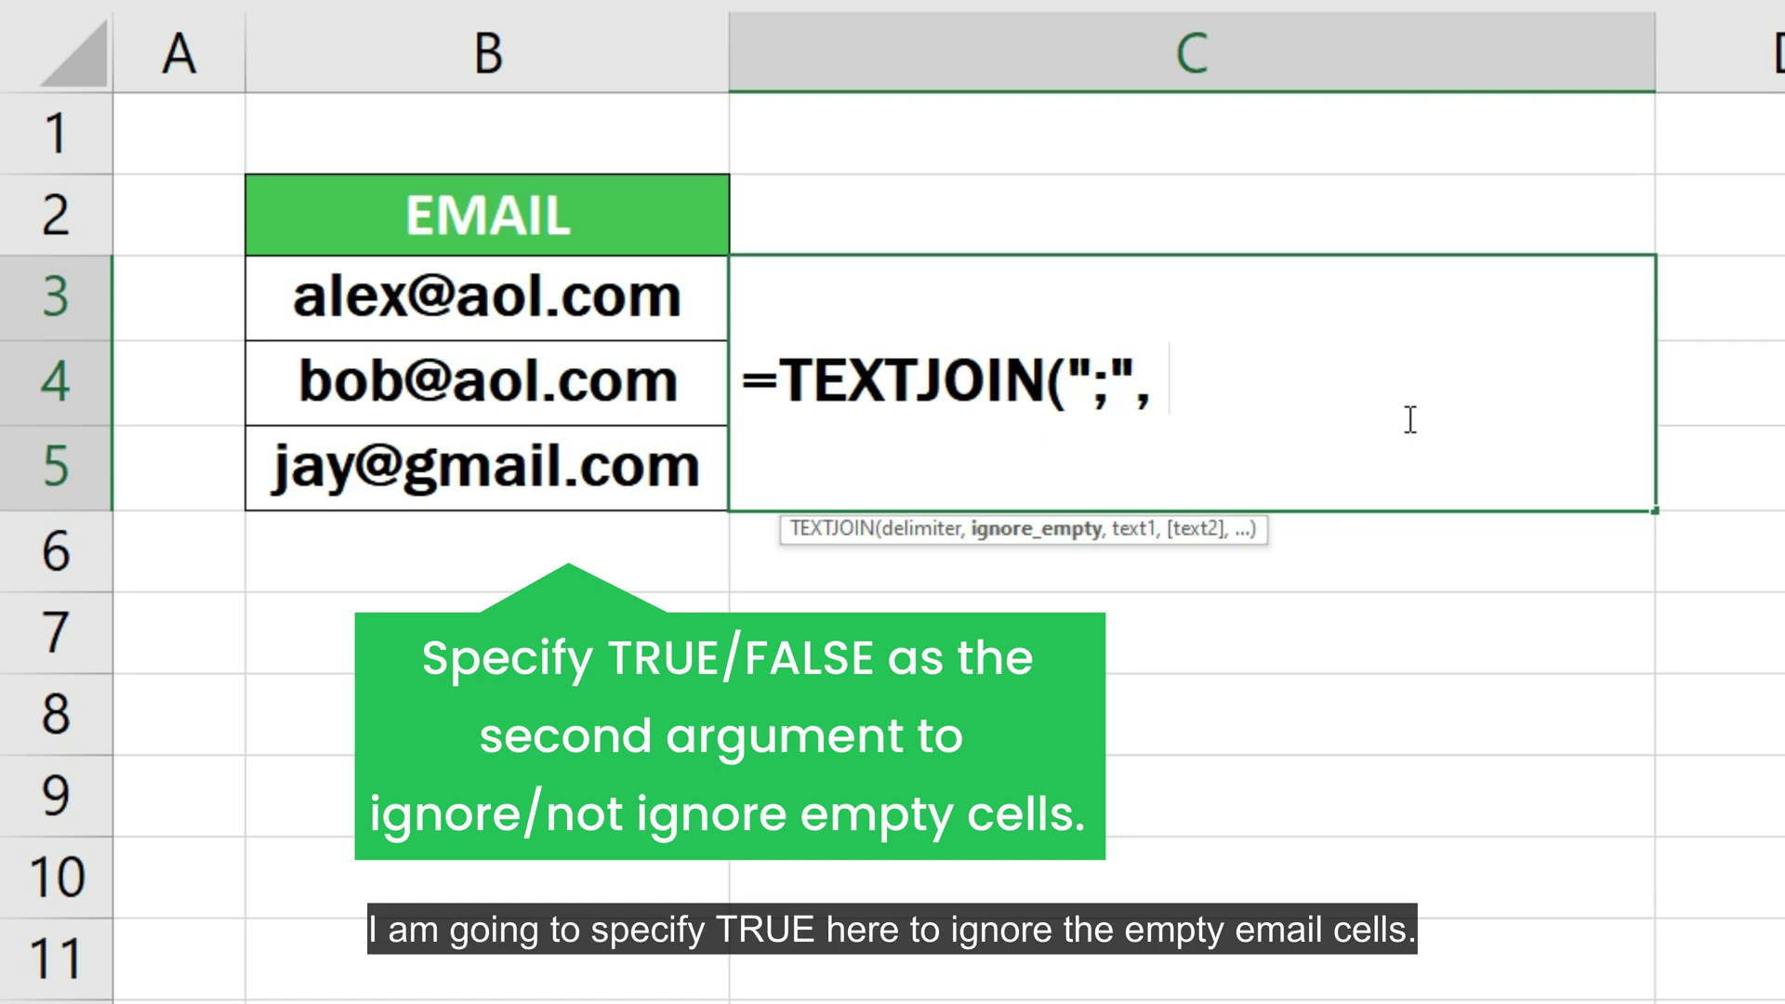
type("TRUE")
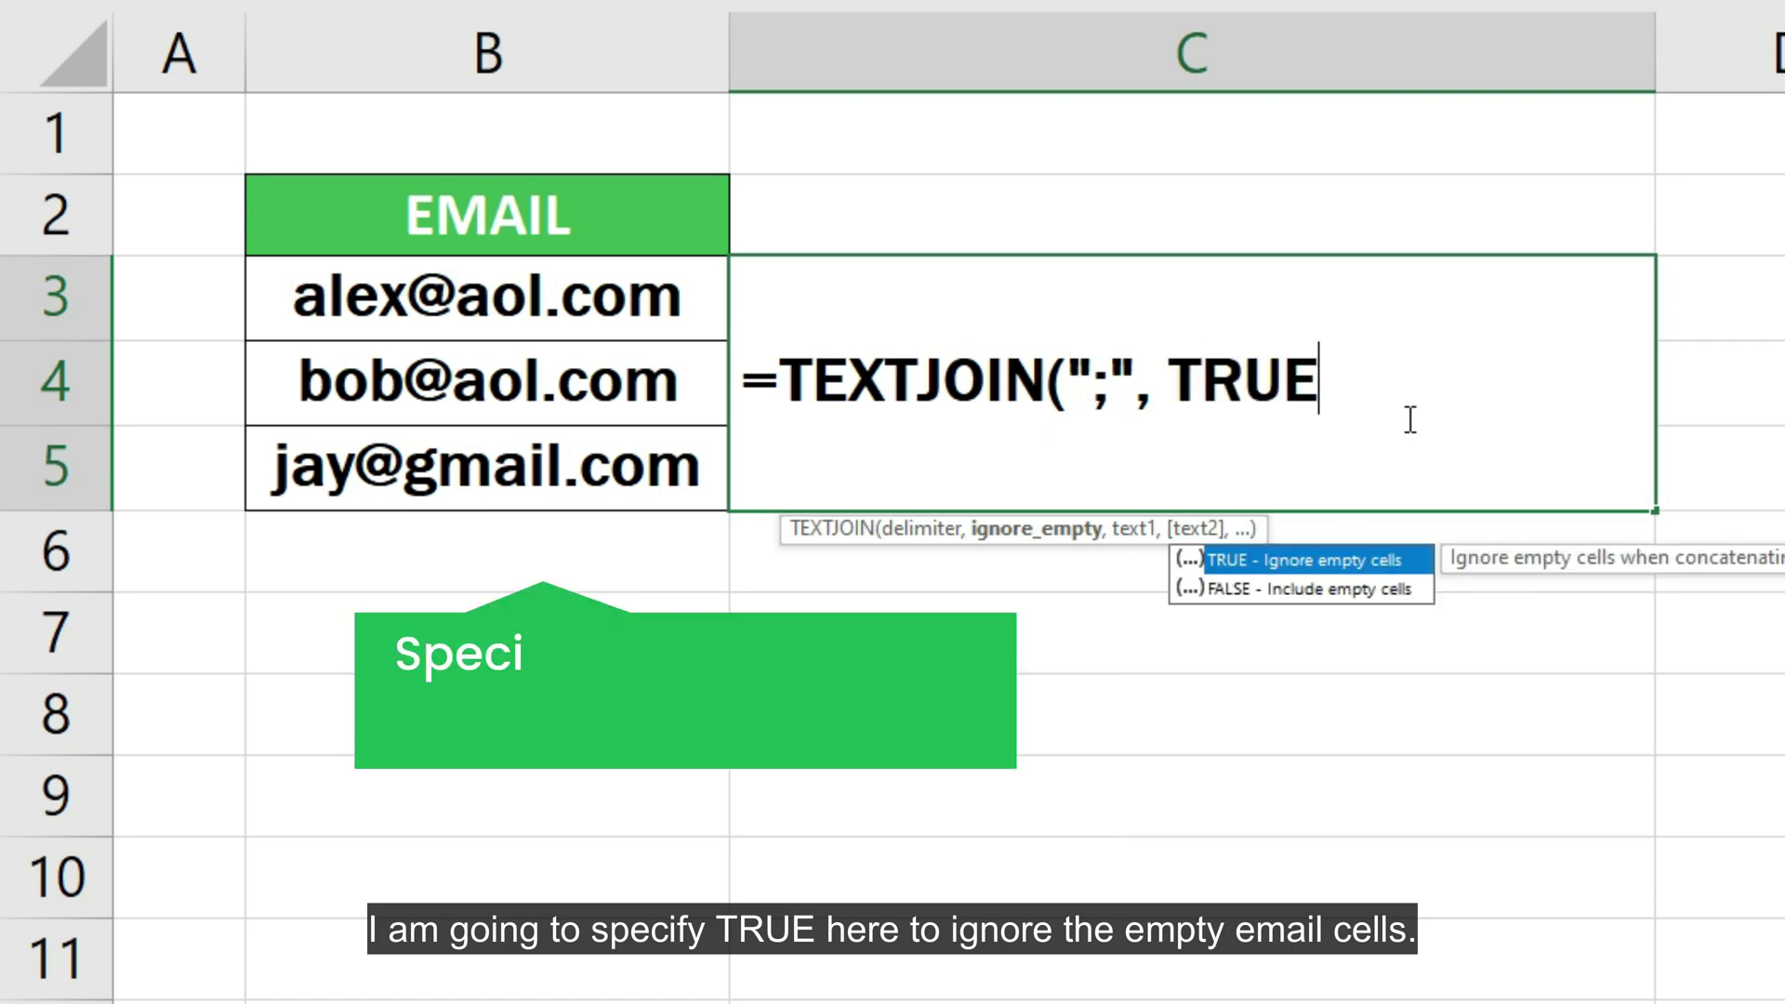
type(",")
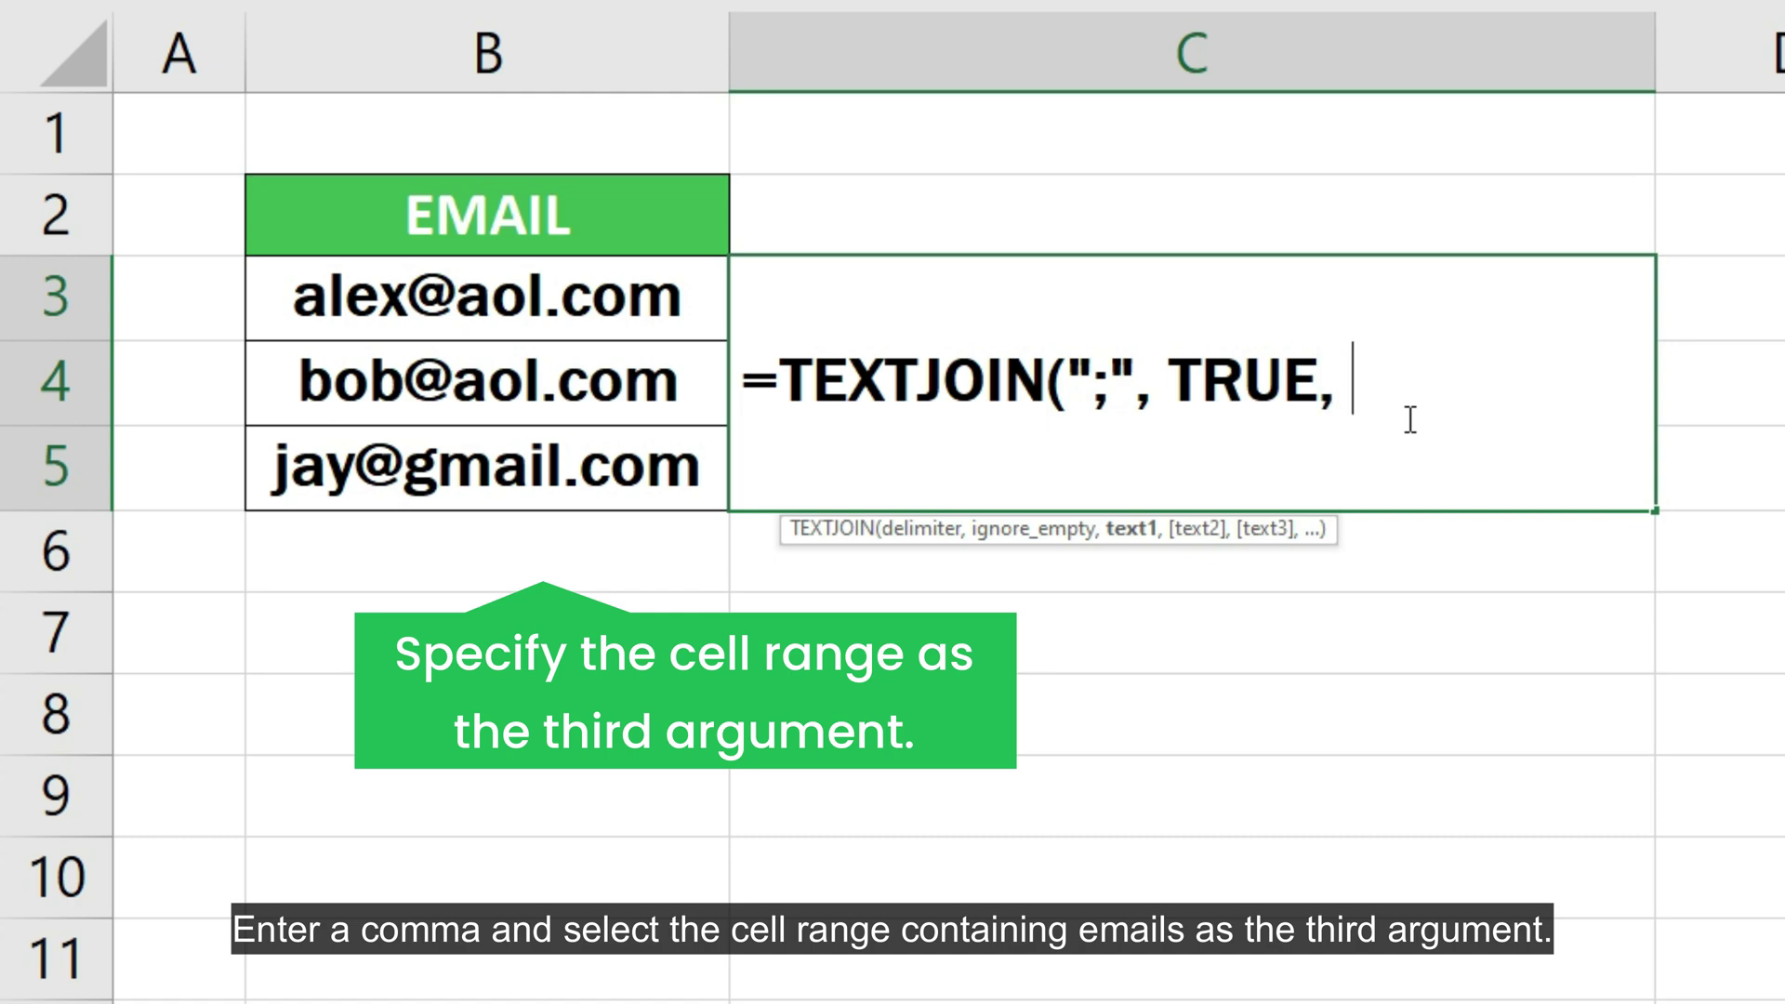
Step: Finish the C3 formula =TEXTJOIN(";", TRUE, B3:B5) to join the three emails with semicolons
left_click_drag(509, 310, 533, 437)
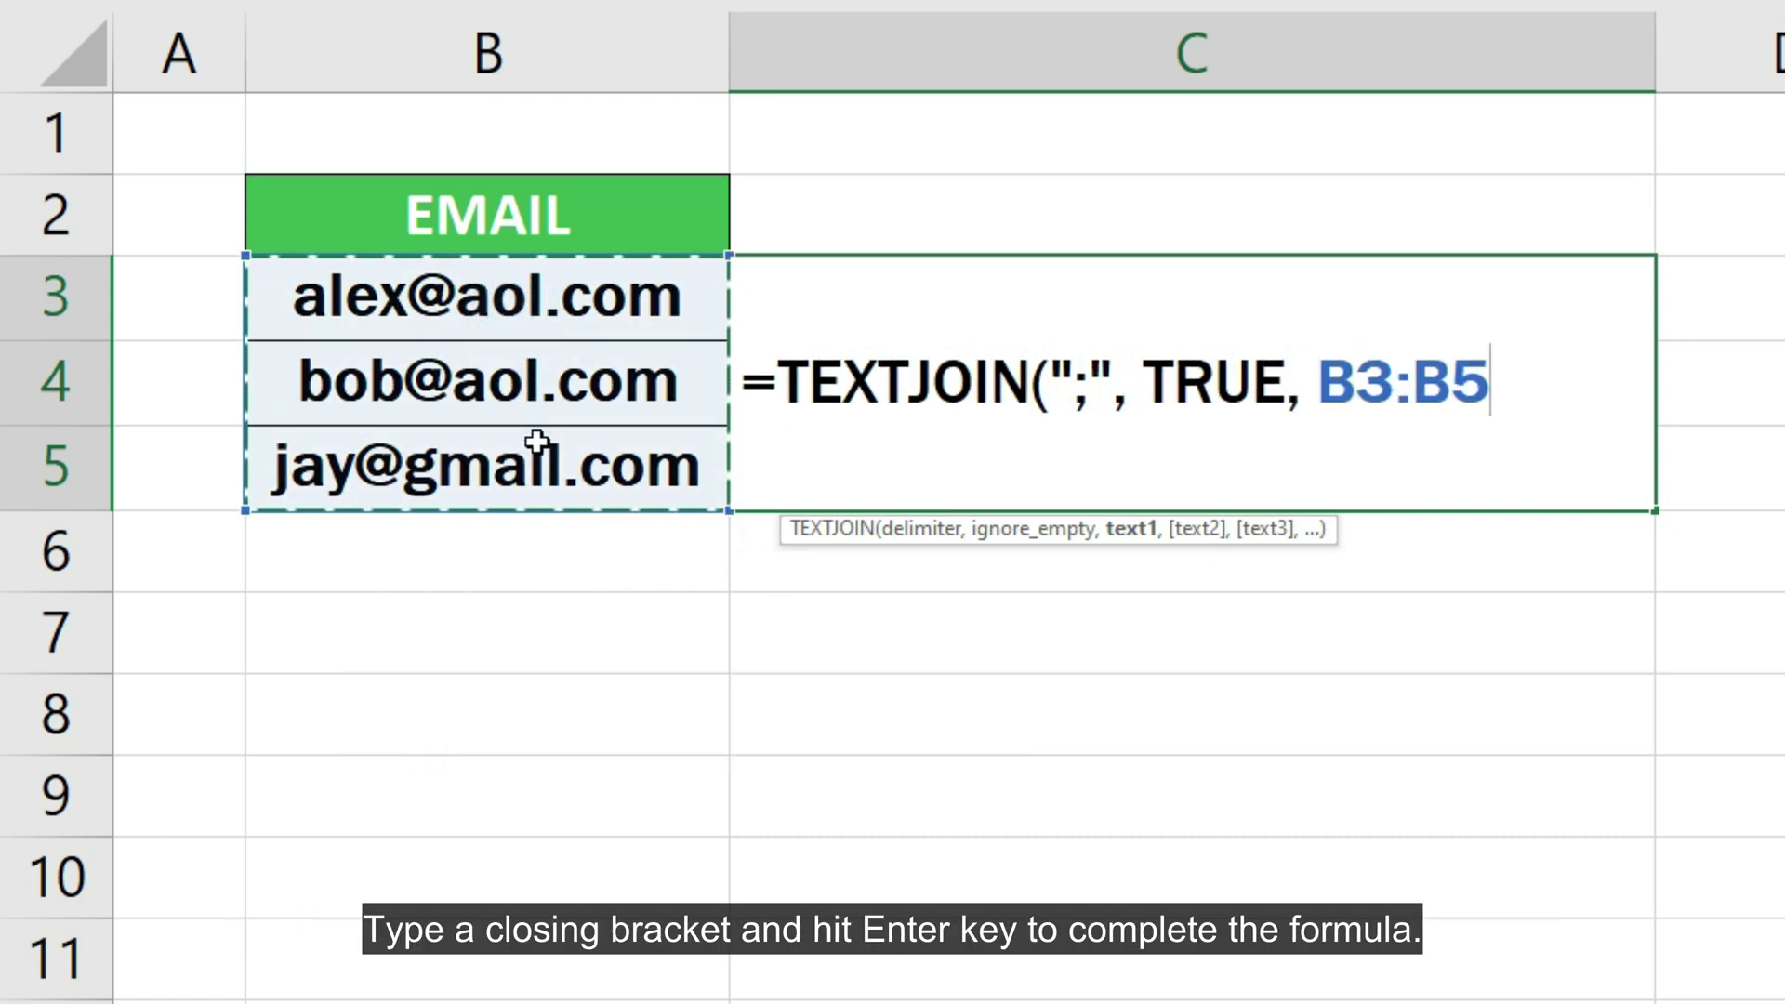
type(")")
key("Return")
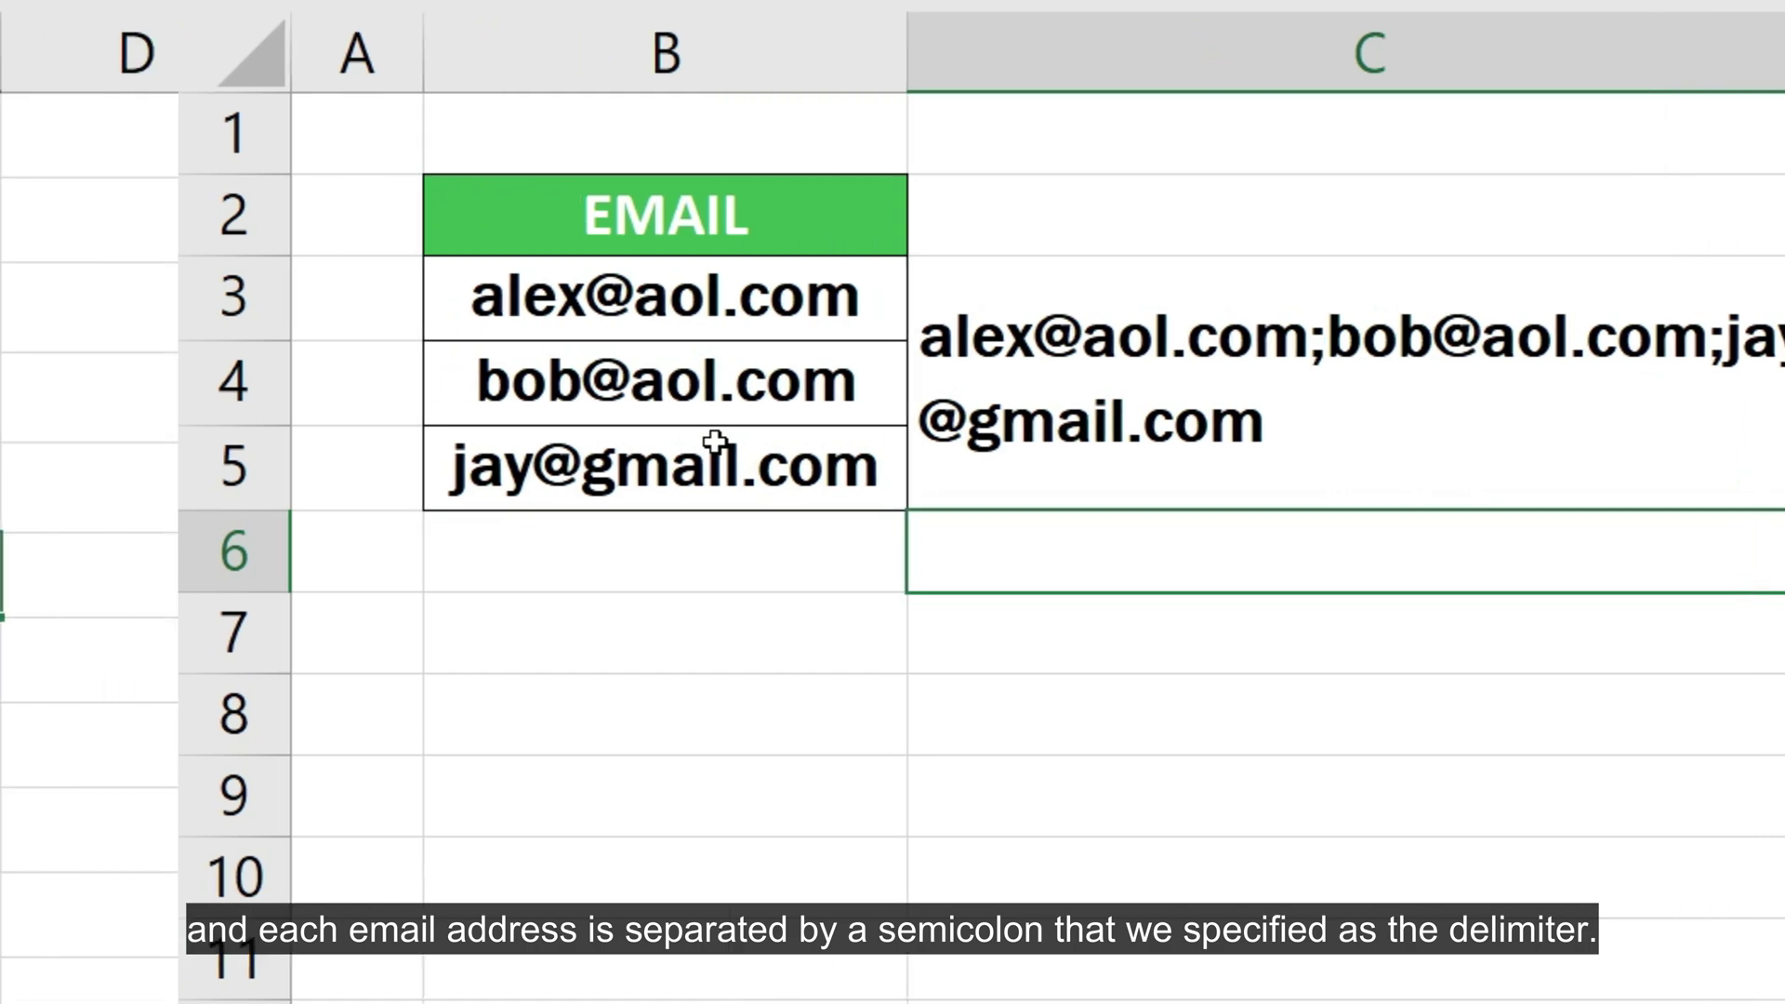
Step: Copy the email addresses in cells B3:B5
left_click(598, 283)
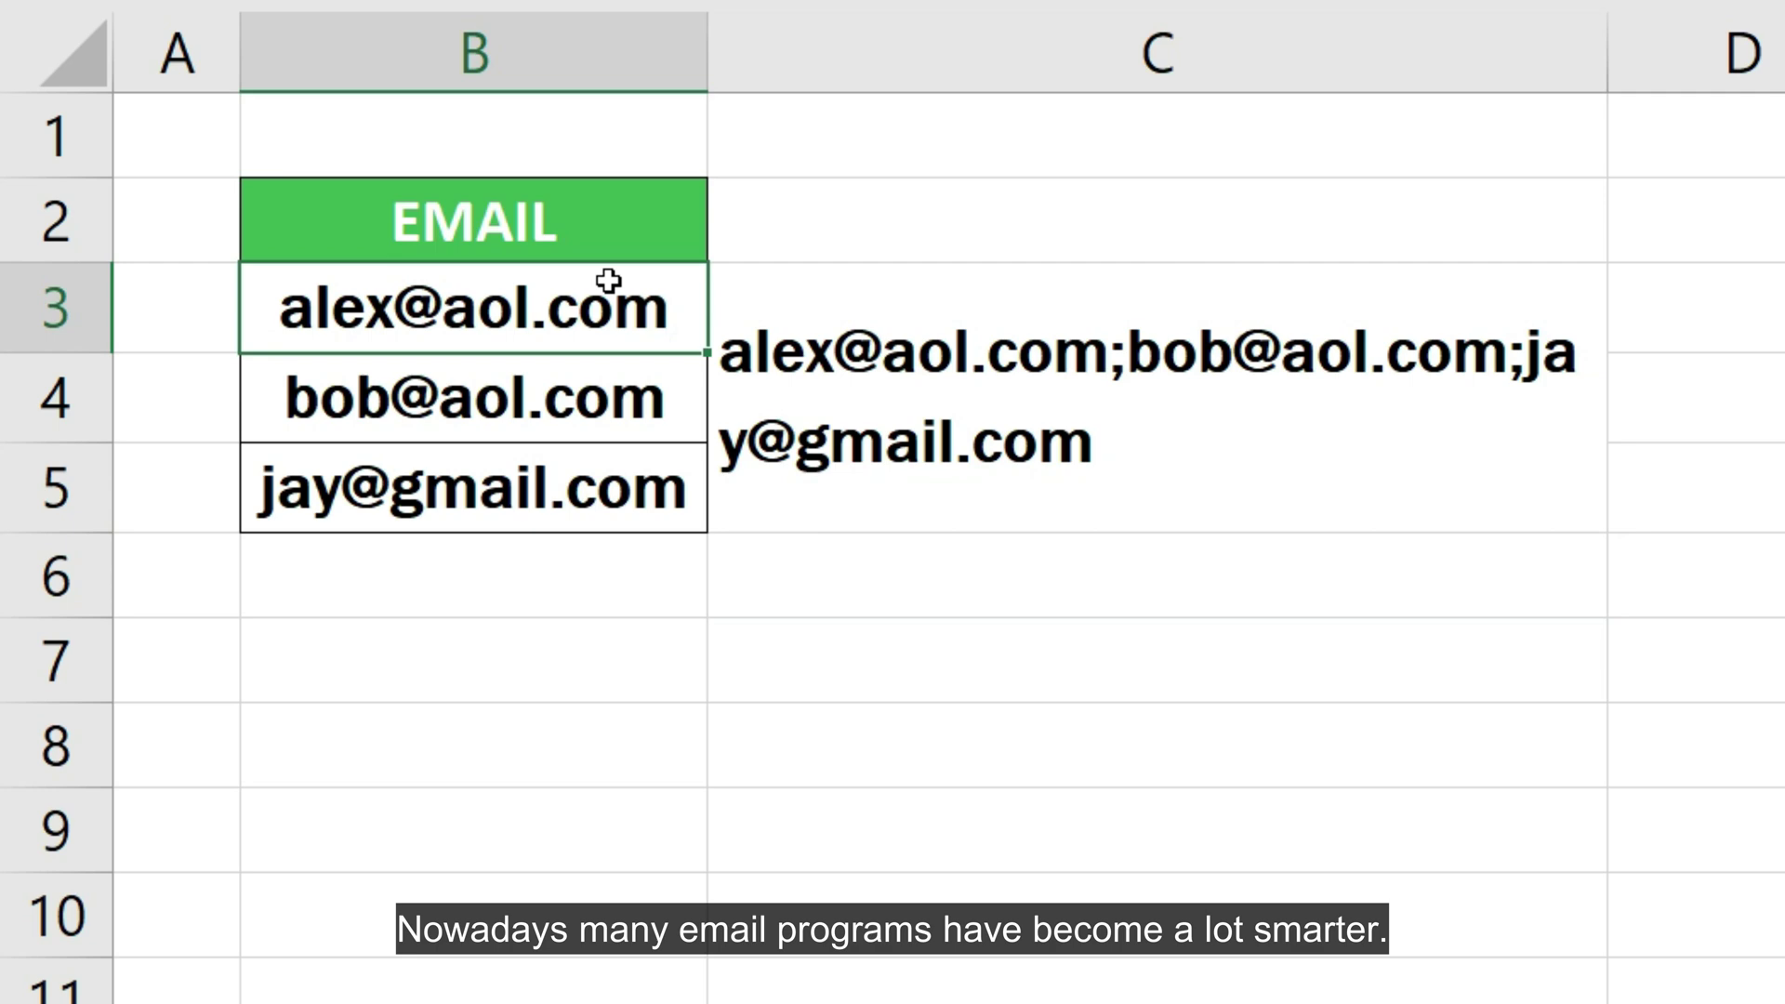
left_click_drag(606, 280, 598, 478)
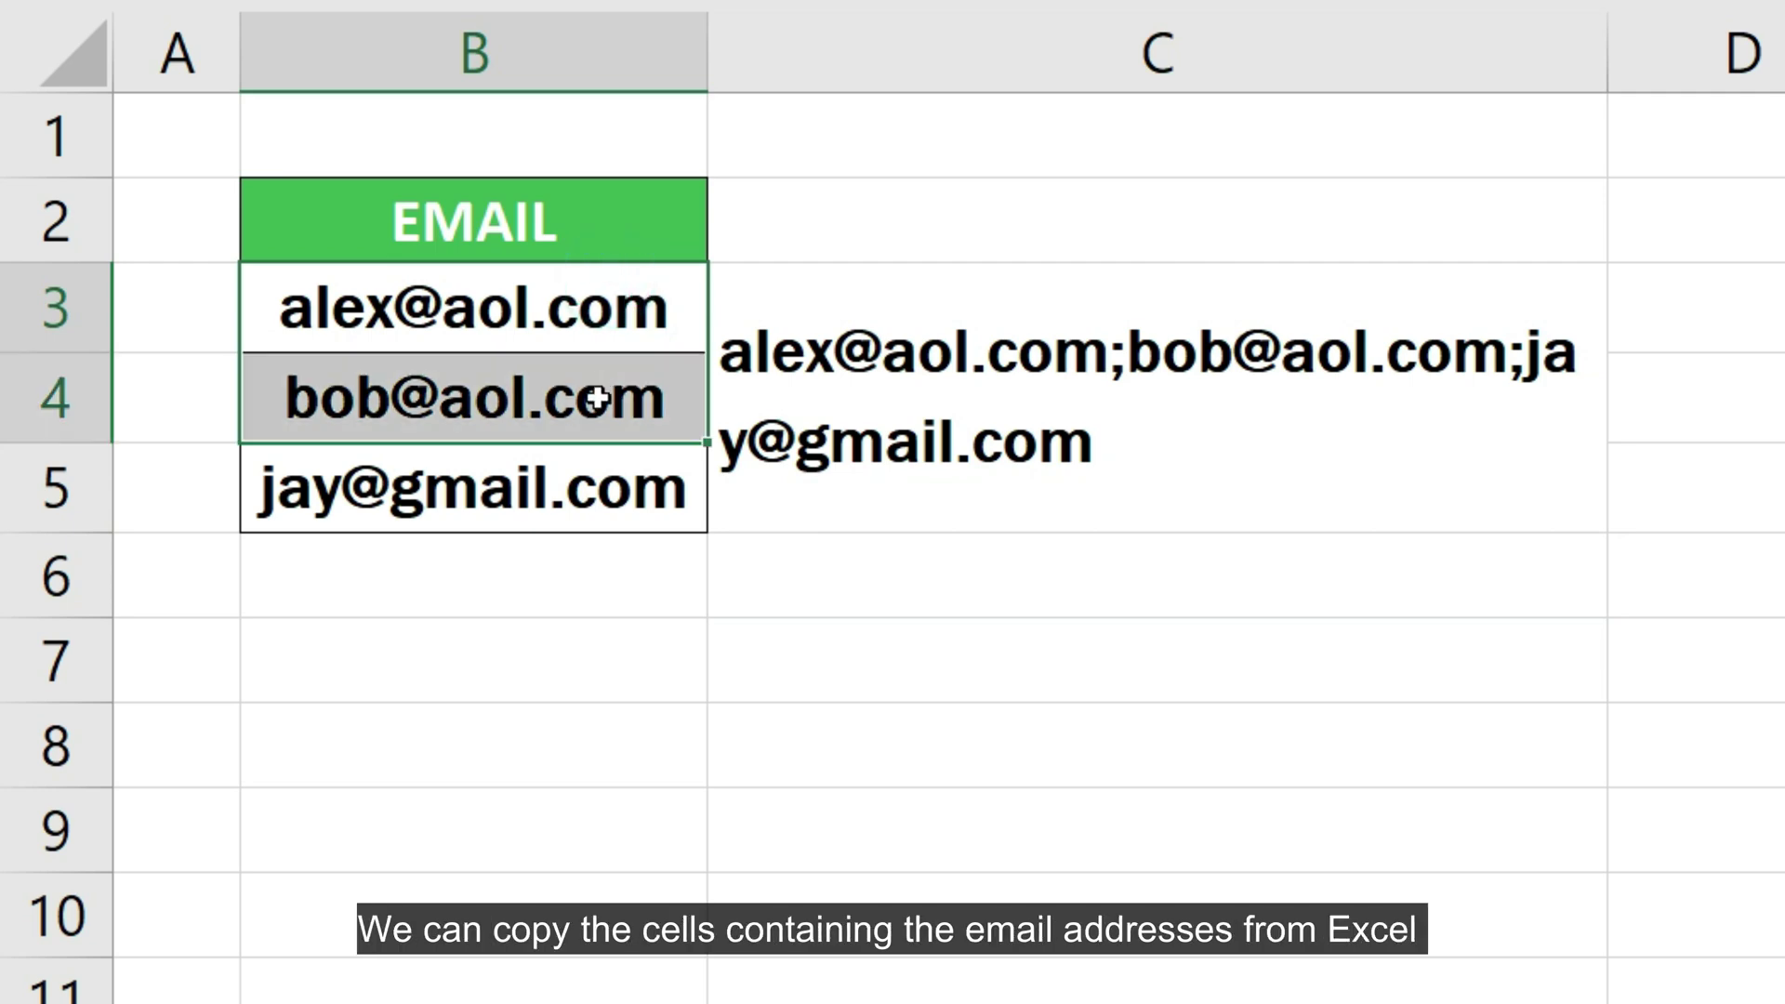
right_click(600, 470)
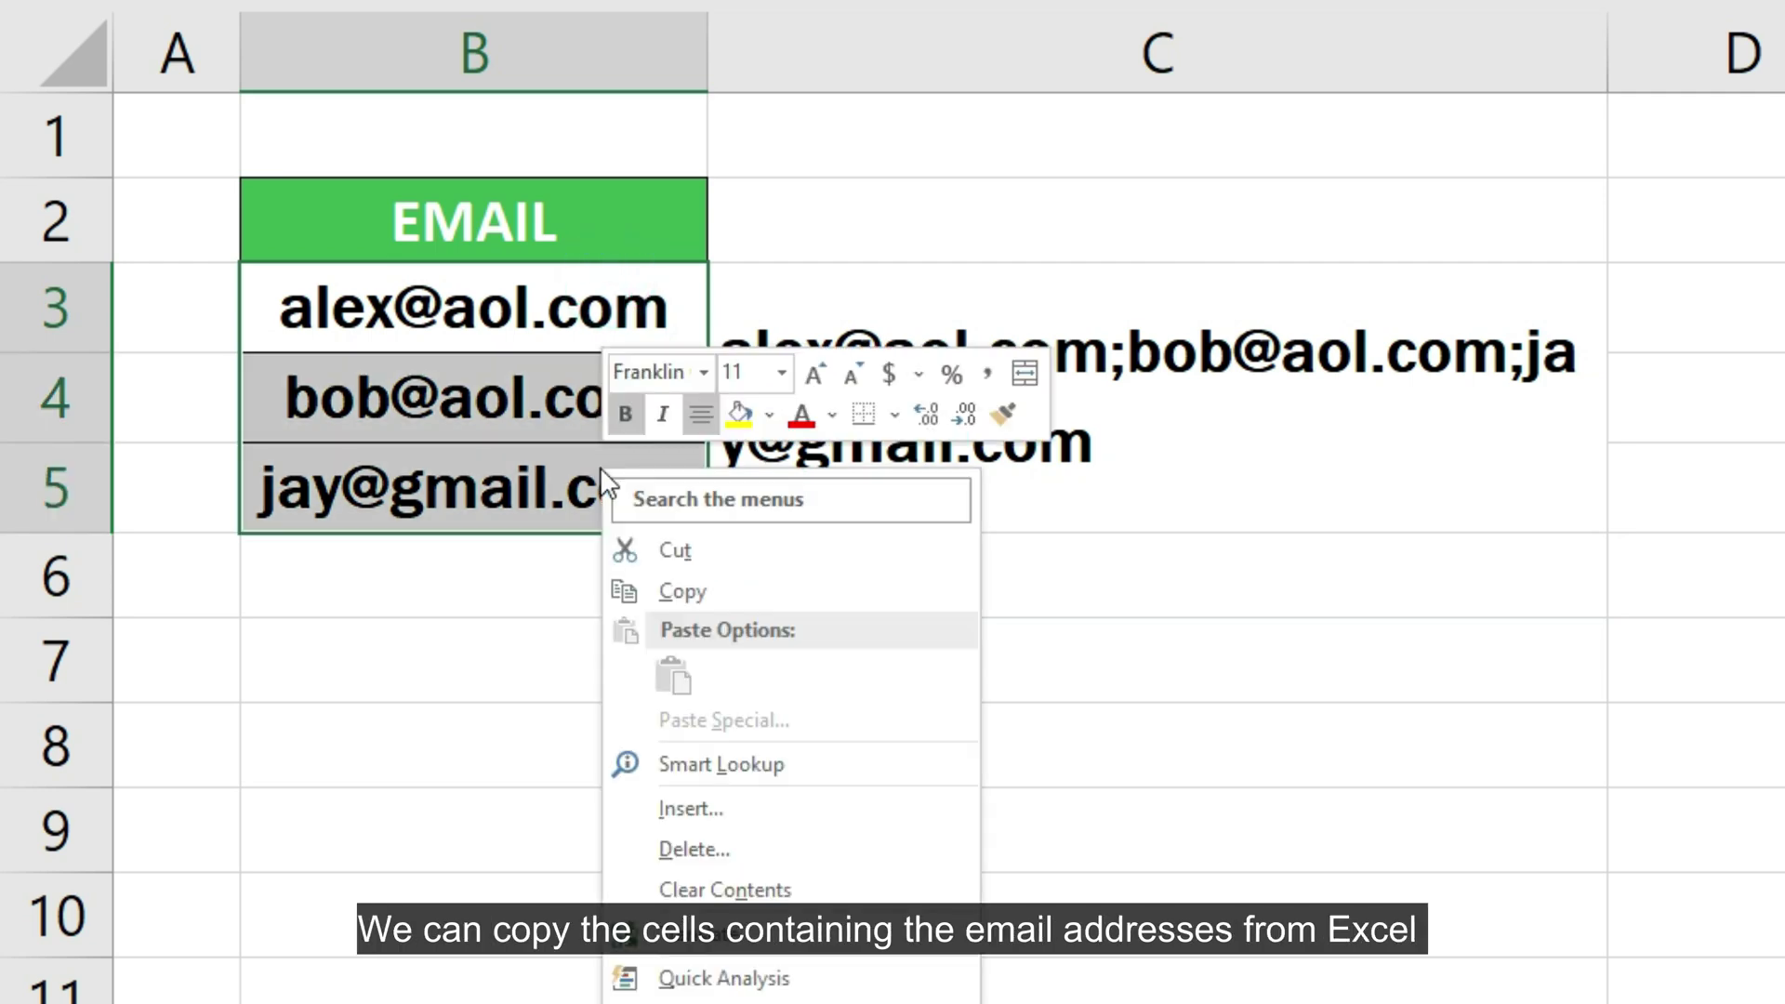
left_click(655, 576)
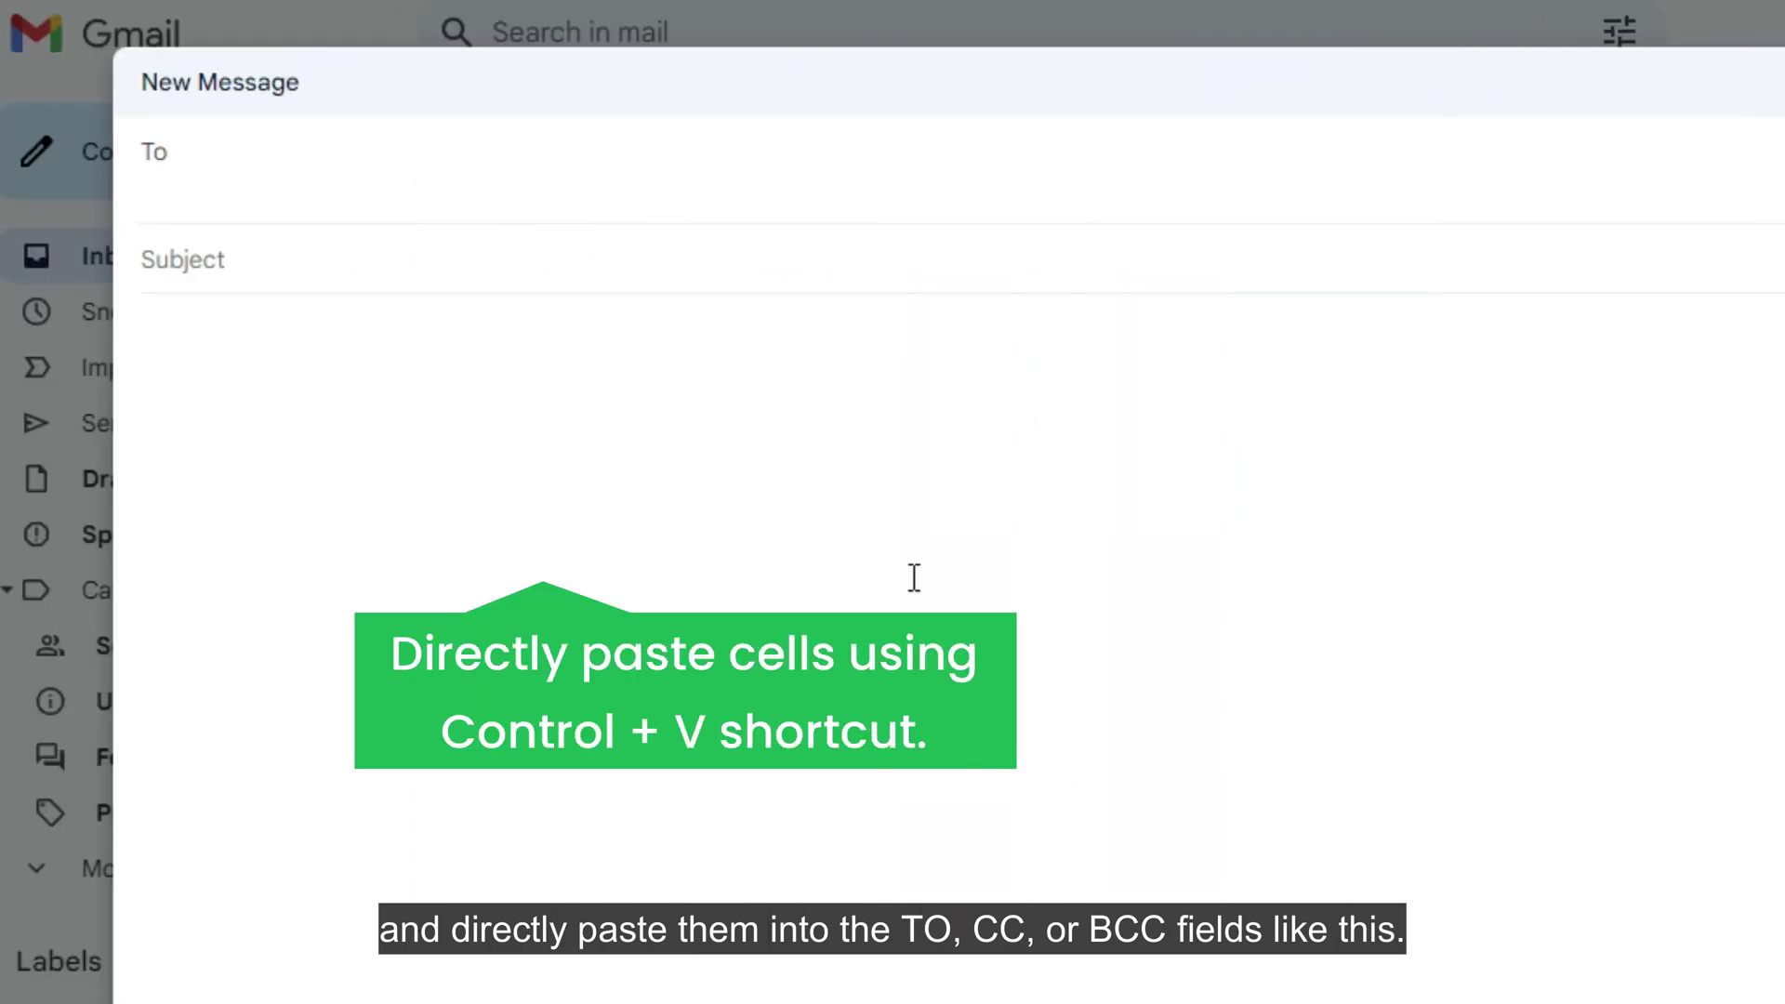
key("ctrl+v")
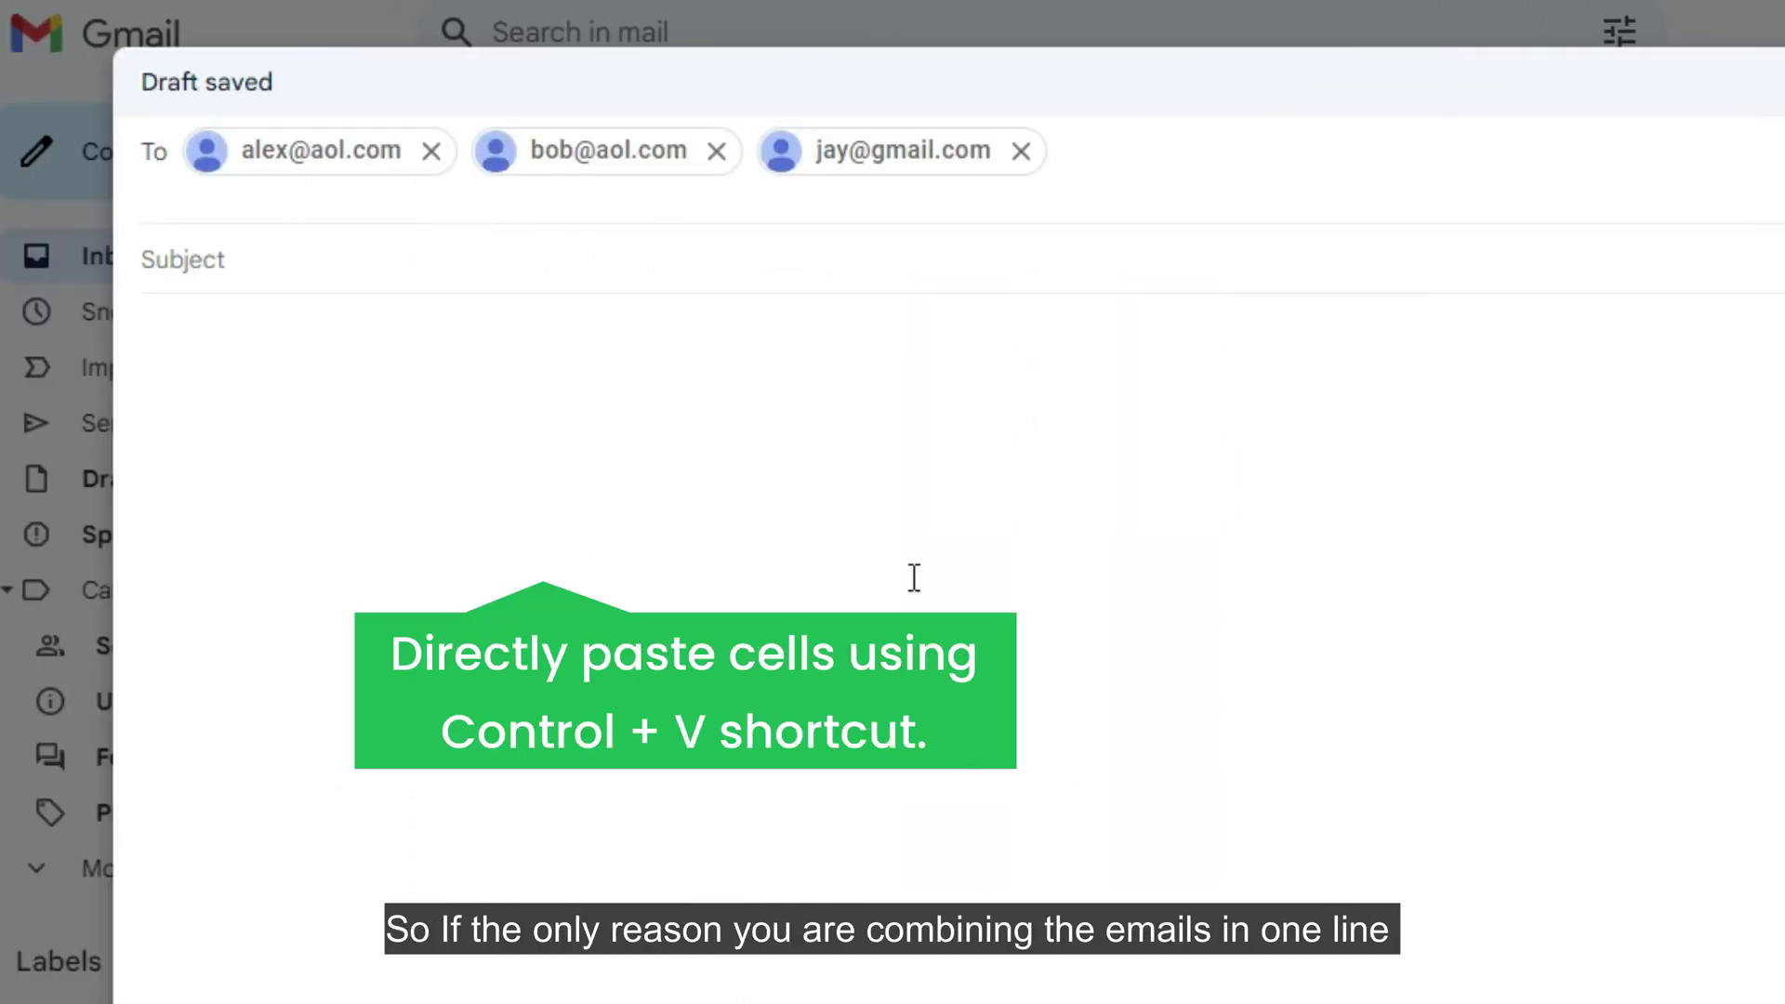